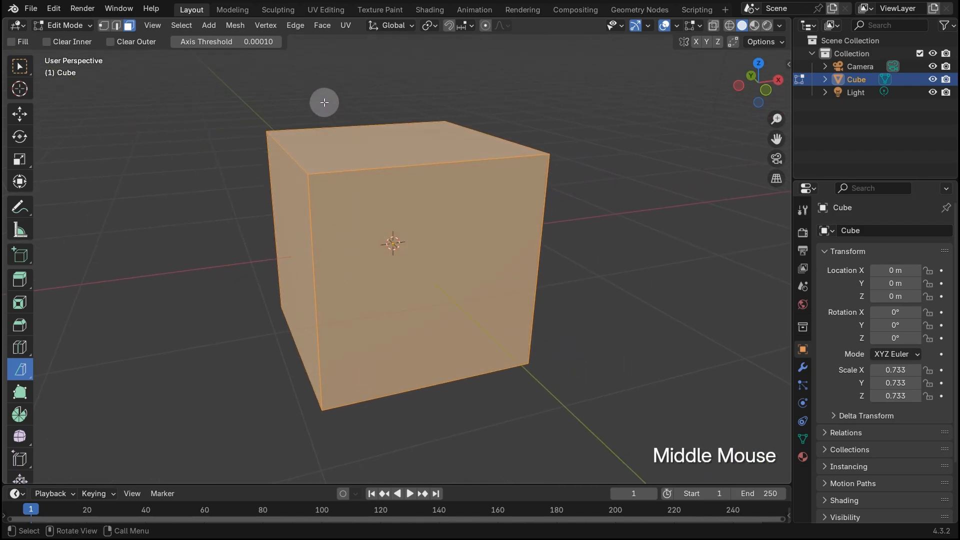
Bisect the whole cube with a diagonal cut and adjust the cutting plane using its gizmo
{"action": "left_click_drag", "start_coordinate": [325, 102], "coordinate": [373, 185]}
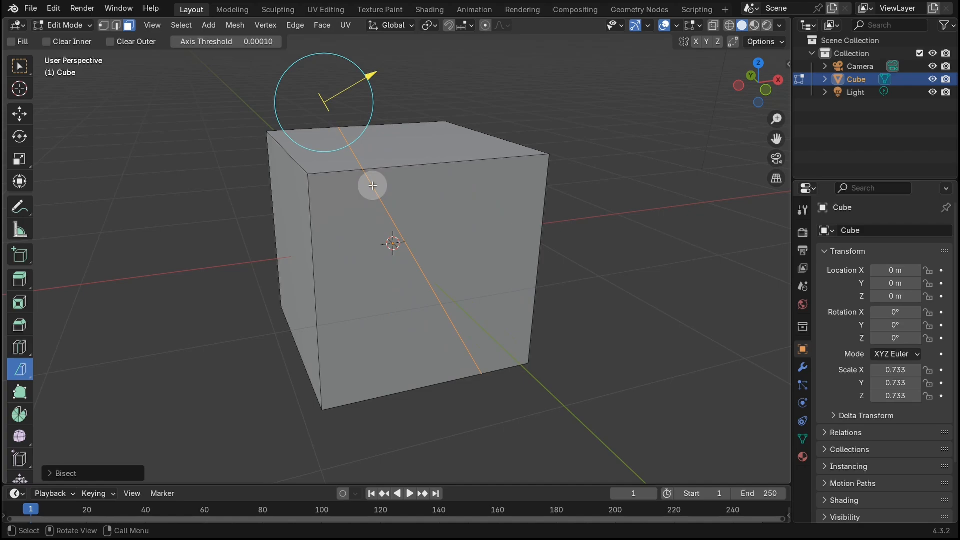
{"action": "middle_click_drag", "start_coordinate": [416, 318], "coordinate": [437, 90]}
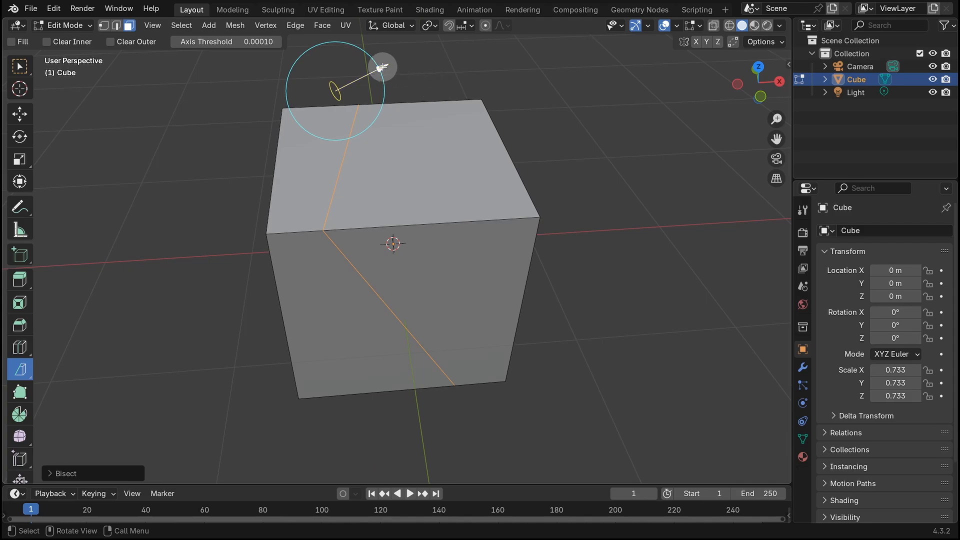
{"action": "left_click_drag", "start_coordinate": [382, 65], "coordinate": [382, 120]}
{"action": "middle_click_drag", "start_coordinate": [428, 141], "coordinate": [403, 234]}
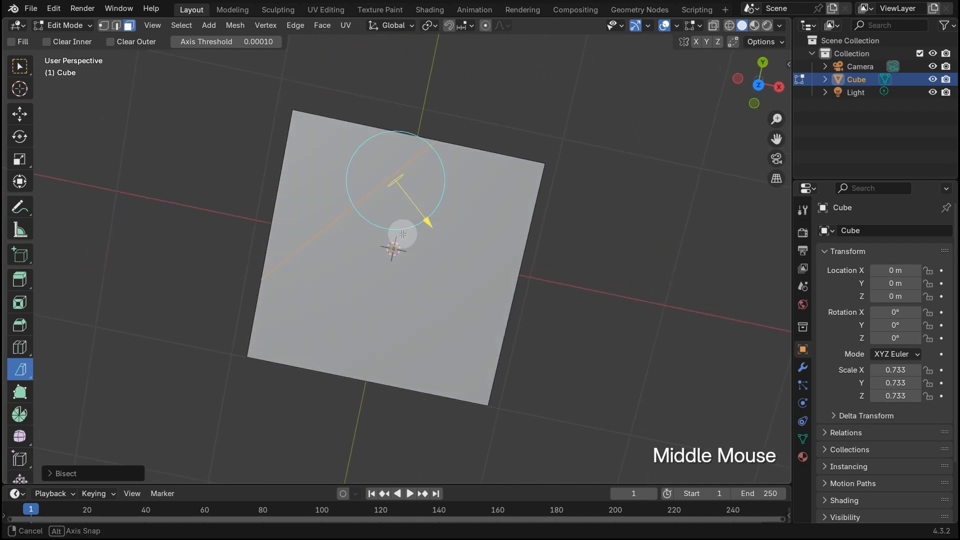
From the top view, shift the bisect plane along its normal to the cube's centre and rotate it
{"action": "left_click", "coordinate": [759, 85]}
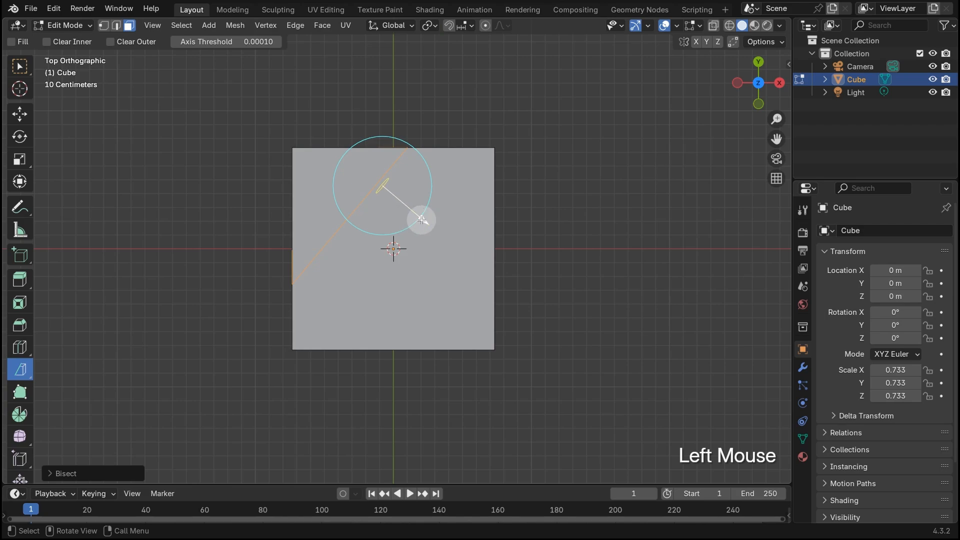
{"action": "left_click_drag", "start_coordinate": [422, 220], "coordinate": [468, 247]}
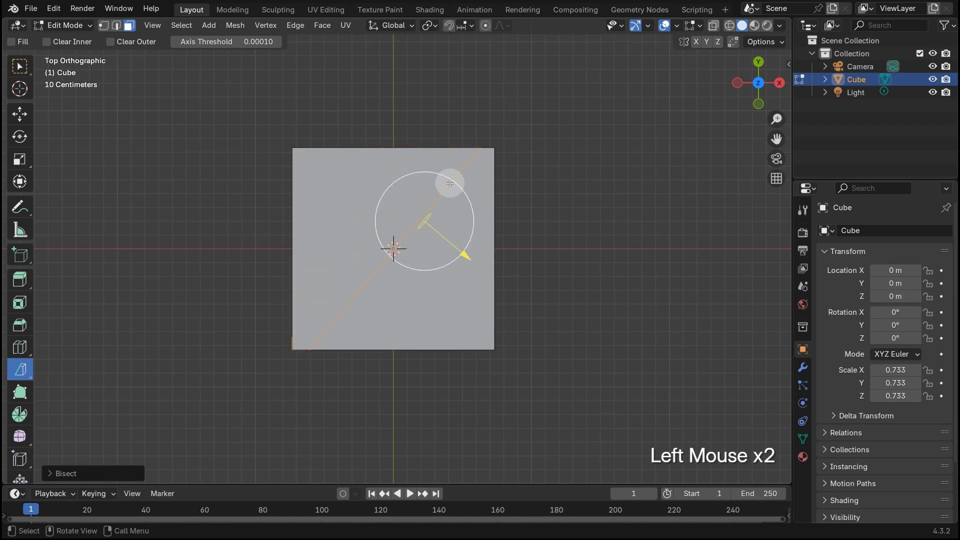
{"action": "left_click_drag", "start_coordinate": [460, 186], "coordinate": [425, 174]}
Tilt the bisect plane with its gizmo so the cut slants down across the cube
{"action": "mouse_move", "coordinate": [425, 174]}
{"action": "middle_mouse_down"}
{"action": "mouse_move", "coordinate": [454, 189]}
{"action": "mouse_move", "coordinate": [223, 261]}
{"action": "mouse_move", "coordinate": [501, 150]}
{"action": "mouse_move", "coordinate": [424, 86]}
{"action": "mouse_move", "coordinate": [268, 134]}
{"action": "mouse_move", "coordinate": [247, 208]}
{"action": "mouse_move", "coordinate": [362, 227]}
{"action": "mouse_move", "coordinate": [481, 175]}
{"action": "mouse_move", "coordinate": [485, 118]}
{"action": "mouse_move", "coordinate": [382, 68]}
{"action": "mouse_move", "coordinate": [273, 180]}
{"action": "mouse_move", "coordinate": [429, 206]}
{"action": "mouse_move", "coordinate": [450, 178]}
{"action": "mouse_move", "coordinate": [418, 162]}
{"action": "middle_mouse_up"}
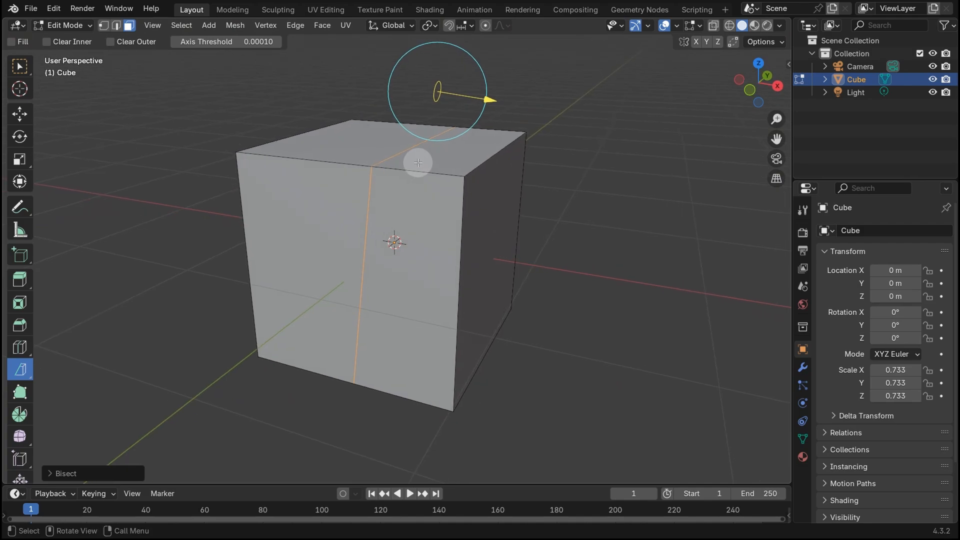
{"action": "middle_click_drag", "start_coordinate": [490, 126], "coordinate": [498, 138]}
{"action": "left_click_drag", "start_coordinate": [482, 65], "coordinate": [482, 65]}
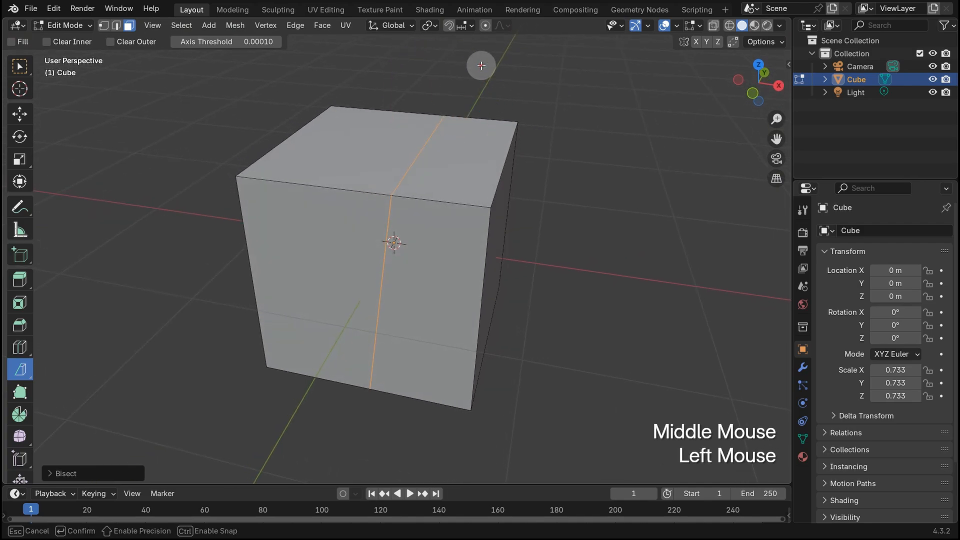
{"action": "left_click_drag", "start_coordinate": [481, 99], "coordinate": [478, 110]}
{"action": "middle_click_drag", "start_coordinate": [407, 264], "coordinate": [502, 200]}
Set the bisect plane point to 0.836, 0.481, 0.528 m and the plane normal to 0.248, -0.045, -0.707
{"action": "left_click_drag", "start_coordinate": [167, 349], "coordinate": [149, 374]}
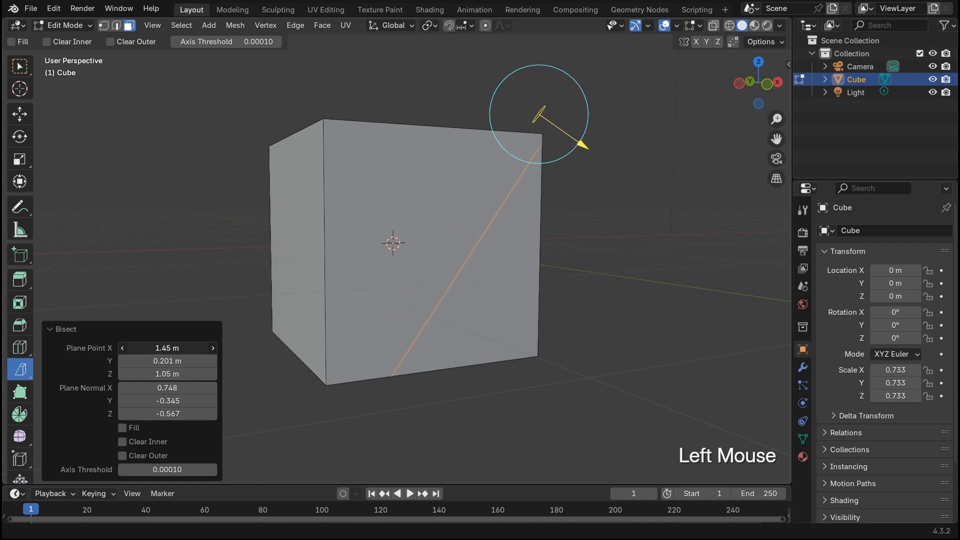
{"action": "middle_click_drag", "start_coordinate": [350, 367], "coordinate": [473, 380]}
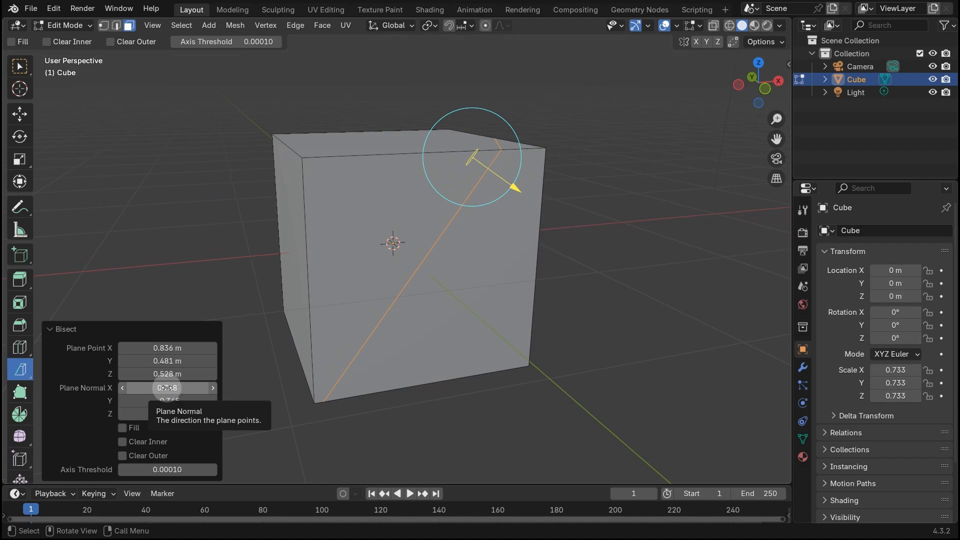
{"action": "mouse_move", "coordinate": [166, 388]}
{"action": "left_mouse_down"}
{"action": "mouse_move", "coordinate": [151, 388]}
{"action": "mouse_move", "coordinate": [177, 401]}
{"action": "left_mouse_up"}
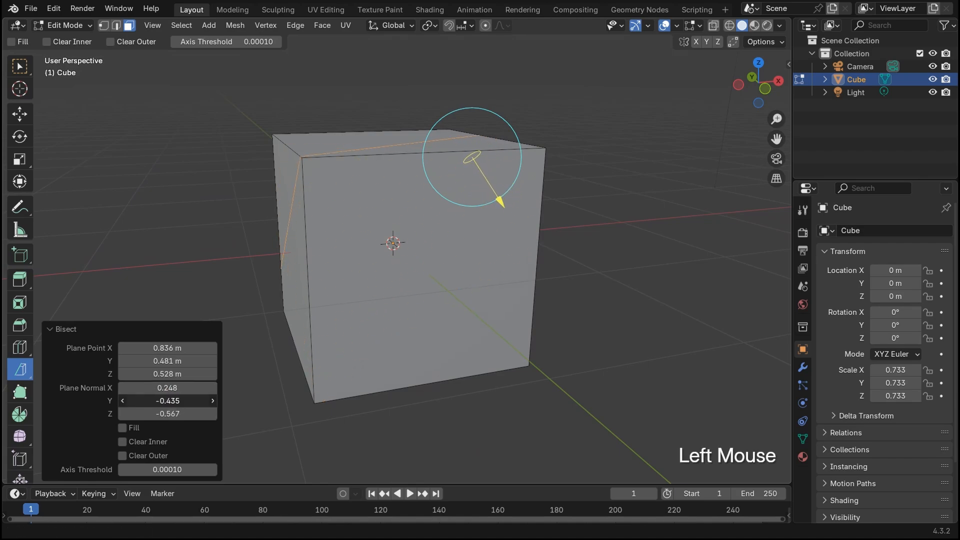
{"action": "mouse_move", "coordinate": [161, 414]}
{"action": "left_mouse_down"}
{"action": "mouse_move", "coordinate": [174, 414]}
{"action": "mouse_move", "coordinate": [154, 414]}
{"action": "left_mouse_up"}
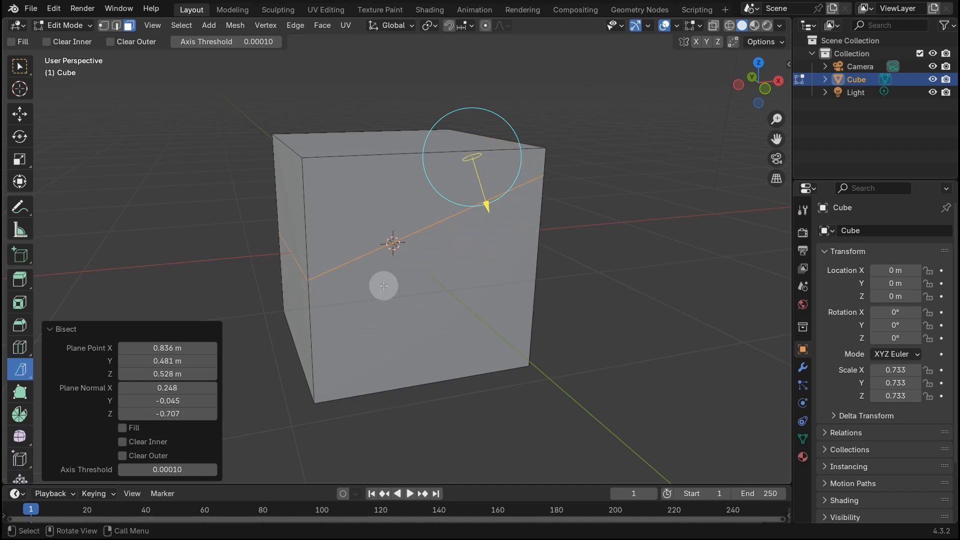
{"action": "middle_click_drag", "start_coordinate": [383, 285], "coordinate": [365, 286]}
Set the bisect plane point to 0 m on all three axes
{"action": "middle_click_drag", "start_coordinate": [412, 266], "coordinate": [439, 261], "text": "shift"}
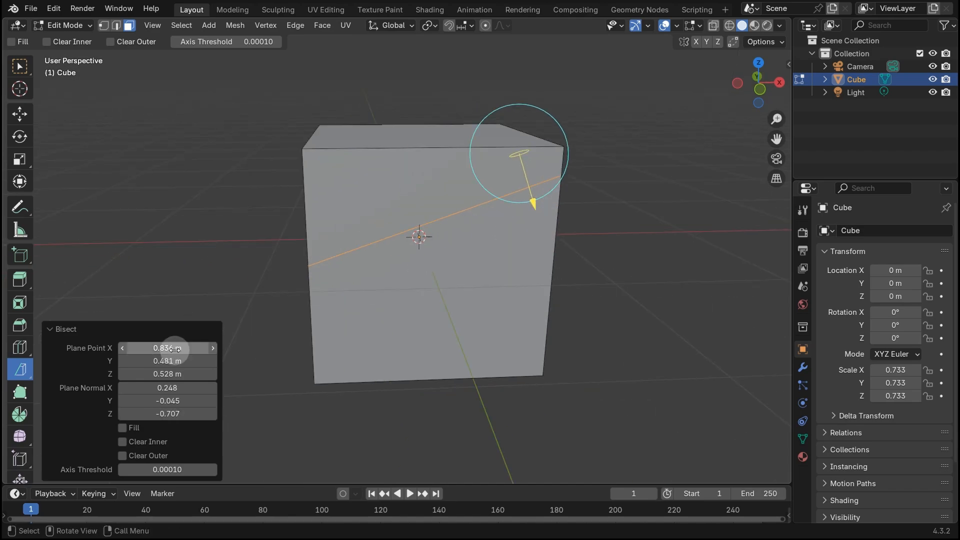
{"action": "mouse_move", "coordinate": [175, 348]}
{"action": "left_mouse_down"}
{"action": "mouse_move", "coordinate": [175, 374]}
{"action": "mouse_move", "coordinate": [175, 350]}
{"action": "left_mouse_up"}
{"action": "type", "text": "0"}
{"action": "key", "text": "Return"}
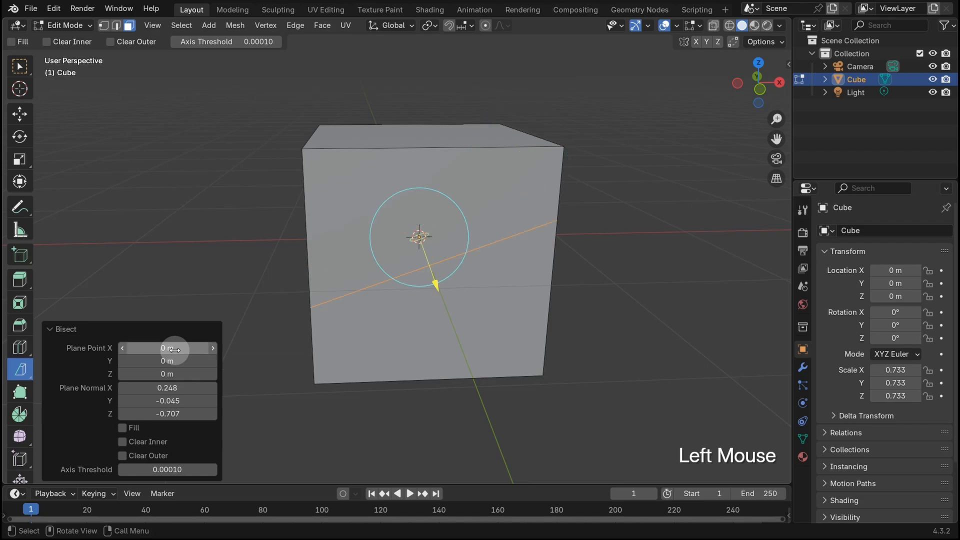
{"action": "middle_click_drag", "start_coordinate": [605, 272], "coordinate": [429, 286]}
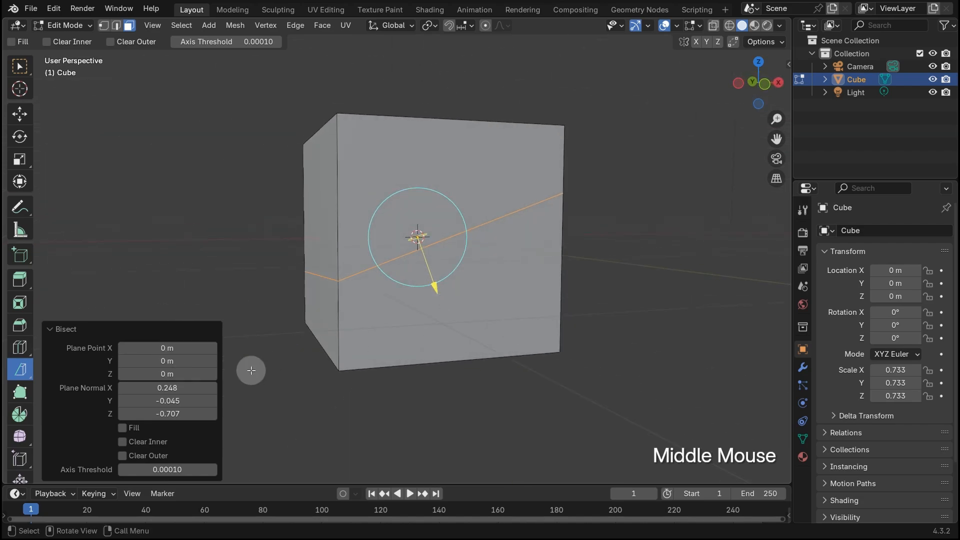
Set the bisect plane normal to 0 on all axes and adjust its X component to -1.000
{"action": "left_click_drag", "start_coordinate": [143, 389], "coordinate": [167, 385]}
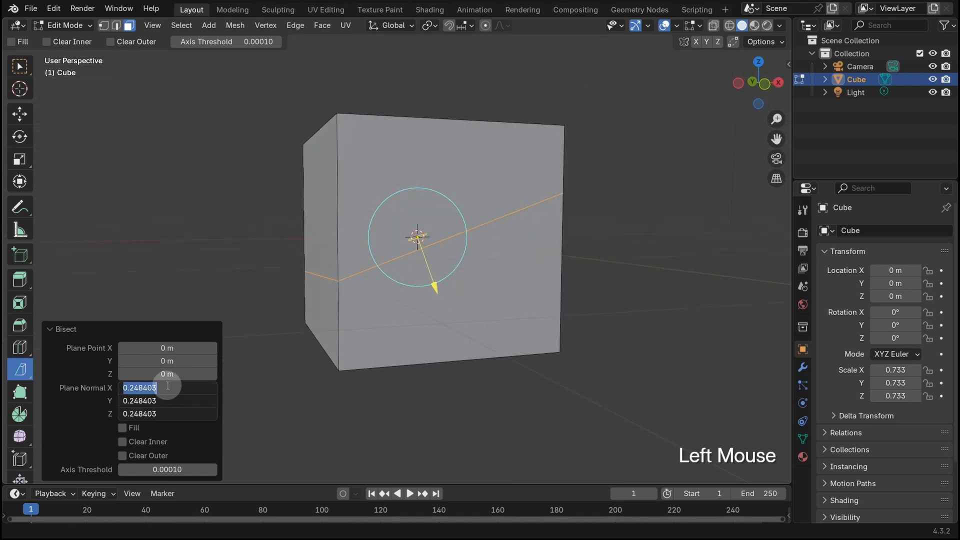
{"action": "type", "text": "0"}
{"action": "key", "text": "Return"}
{"action": "middle_click_drag", "start_coordinate": [613, 348], "coordinate": [577, 368]}
{"action": "left_click", "coordinate": [128, 388]}
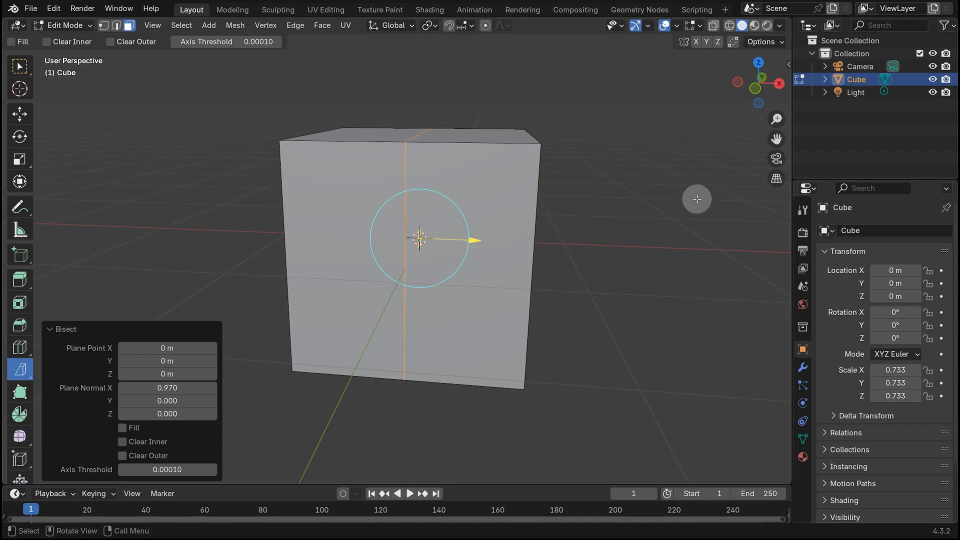
{"action": "left_click_drag", "start_coordinate": [166, 387], "coordinate": [150, 388]}
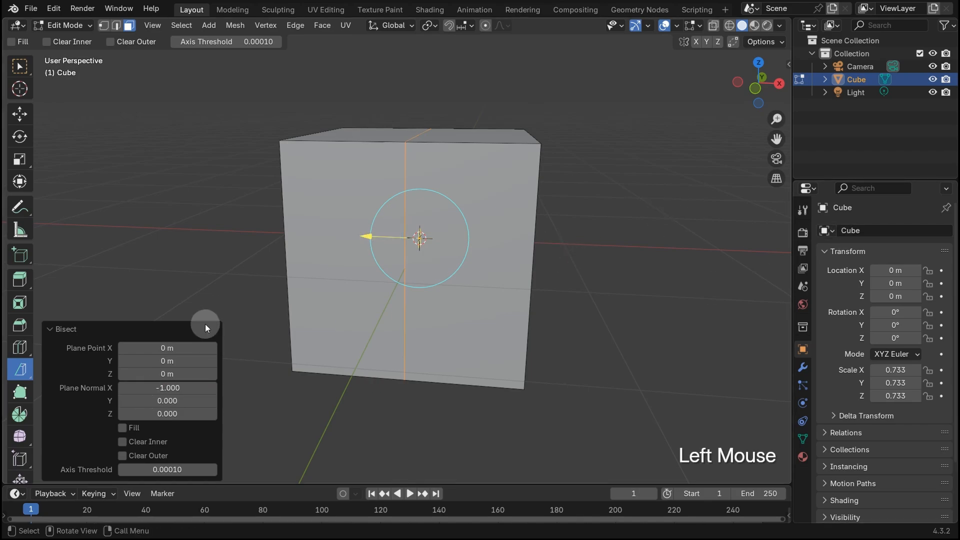
Set the plane normal's X to 0 and its Y to 0.520 for a cut across the Y axis
{"action": "double_click", "coordinate": [177, 389]}
{"action": "type", "text": "0"}
{"action": "key", "text": "Return"}
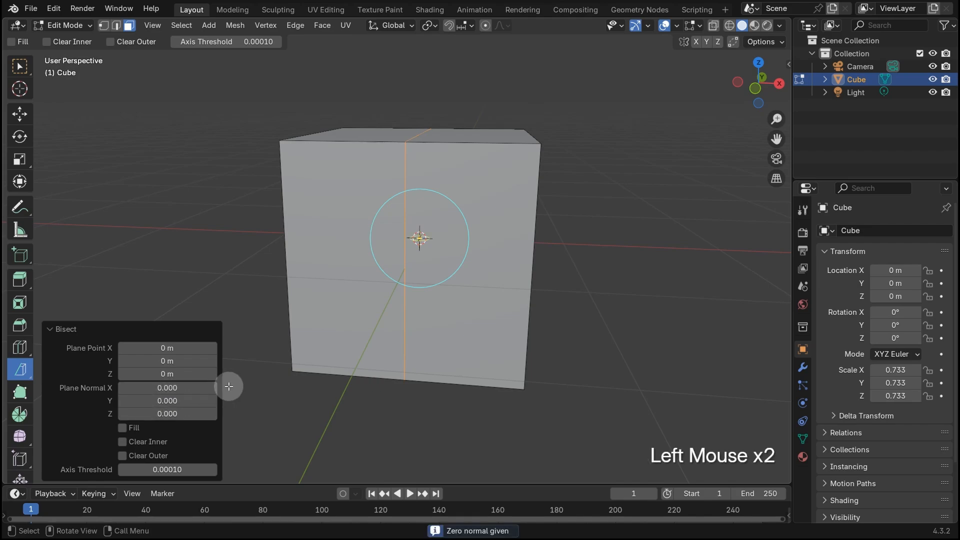
{"action": "left_click", "coordinate": [185, 401]}
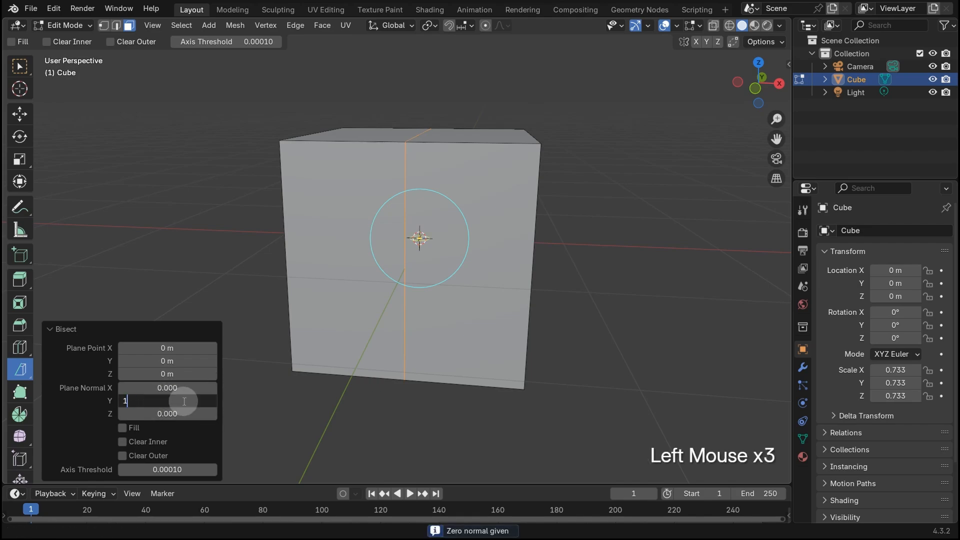
{"action": "key", "text": "Return"}
{"action": "left_click_drag", "start_coordinate": [178, 400], "coordinate": [171, 401]}
{"action": "middle_click", "coordinate": [924, 268]}
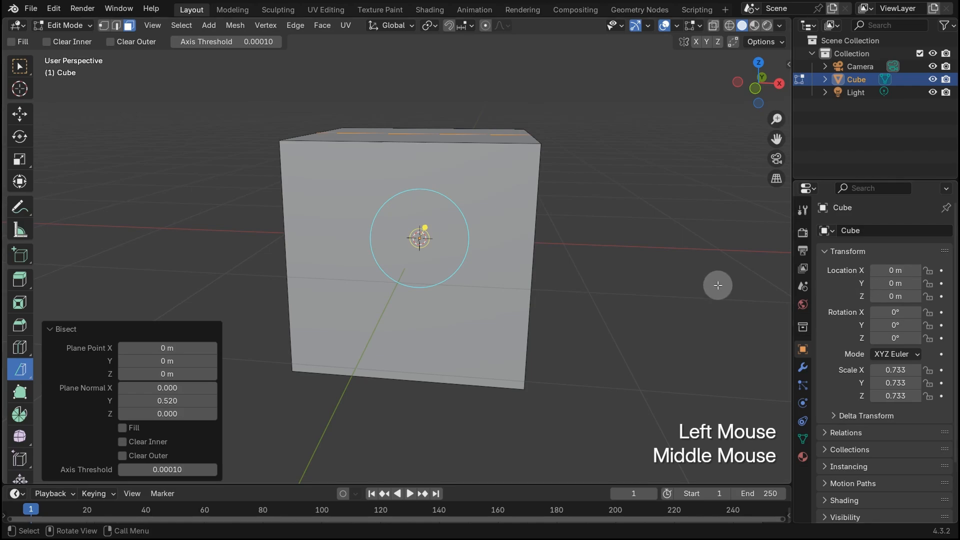
{"action": "middle_click_drag", "start_coordinate": [718, 285], "coordinate": [521, 325]}
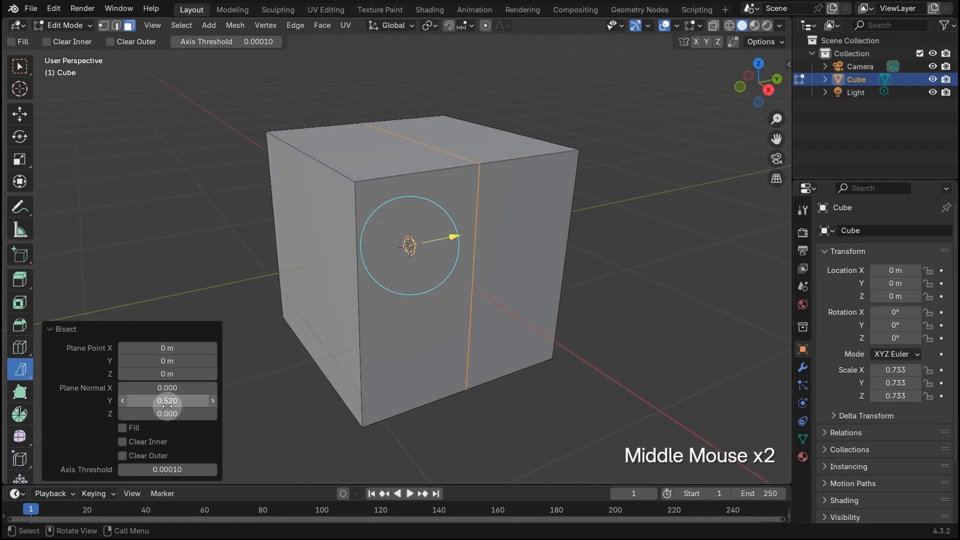
Adjust the bisect plane normal to X 0.880, Y 0.890 and Z -0.080
{"action": "left_click_drag", "start_coordinate": [167, 406], "coordinate": [185, 415]}
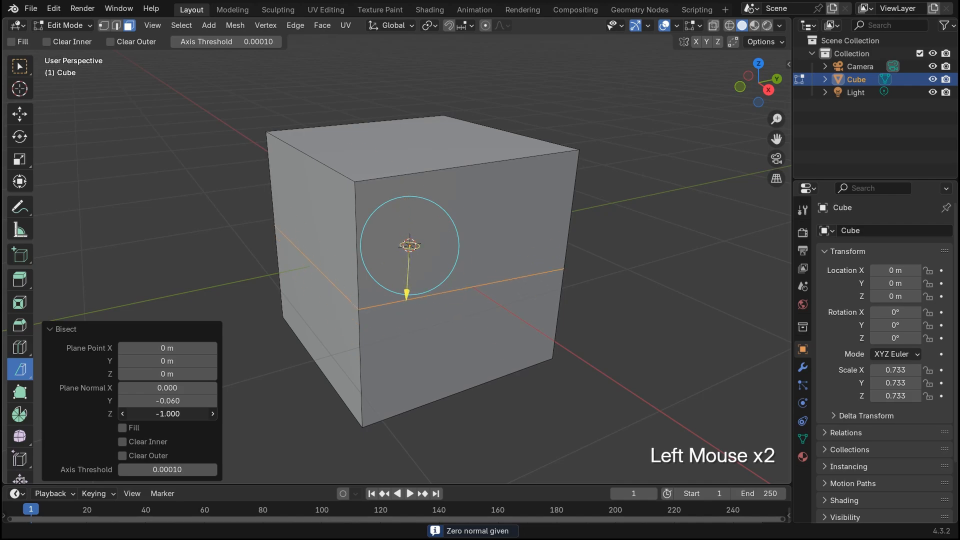
{"action": "left_click_drag", "start_coordinate": [168, 414], "coordinate": [190, 413]}
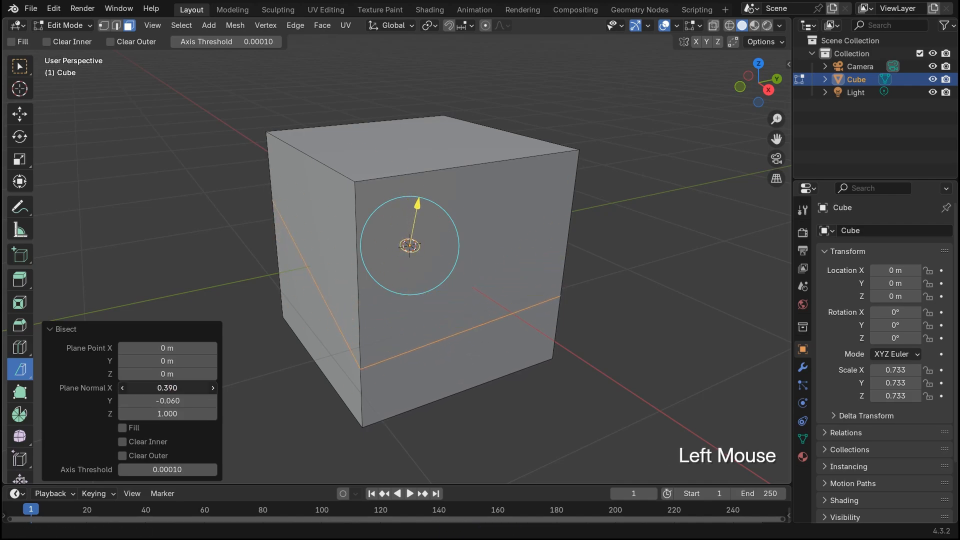
{"action": "left_click_drag", "start_coordinate": [155, 388], "coordinate": [40, 413]}
{"action": "left_click", "coordinate": [156, 414]}
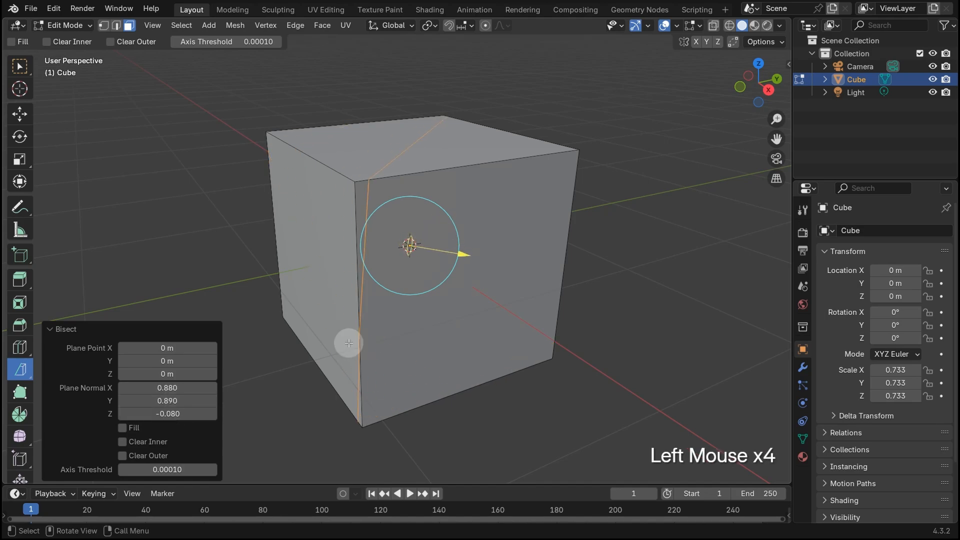
{"action": "middle_click_drag", "start_coordinate": [398, 345], "coordinate": [426, 319]}
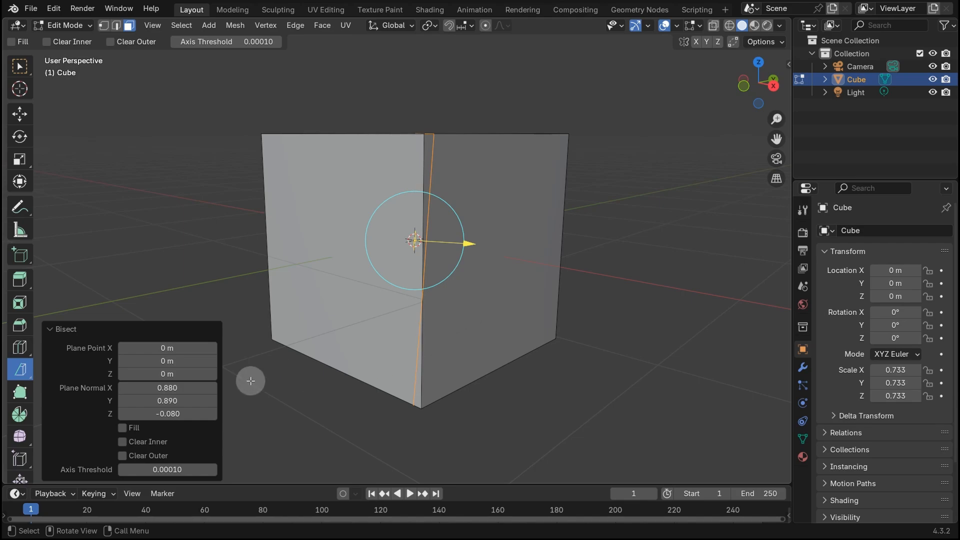
Set the bisect plane normal's X to 0.420 and its Y to 0.120
{"action": "left_click_drag", "start_coordinate": [165, 388], "coordinate": [107, 388]}
{"action": "mouse_move", "coordinate": [169, 404]}
{"action": "left_mouse_down"}
{"action": "mouse_move", "coordinate": [147, 405]}
{"action": "mouse_move", "coordinate": [175, 401]}
{"action": "left_mouse_up"}
{"action": "middle_click_drag", "start_coordinate": [415, 363], "coordinate": [429, 379]}
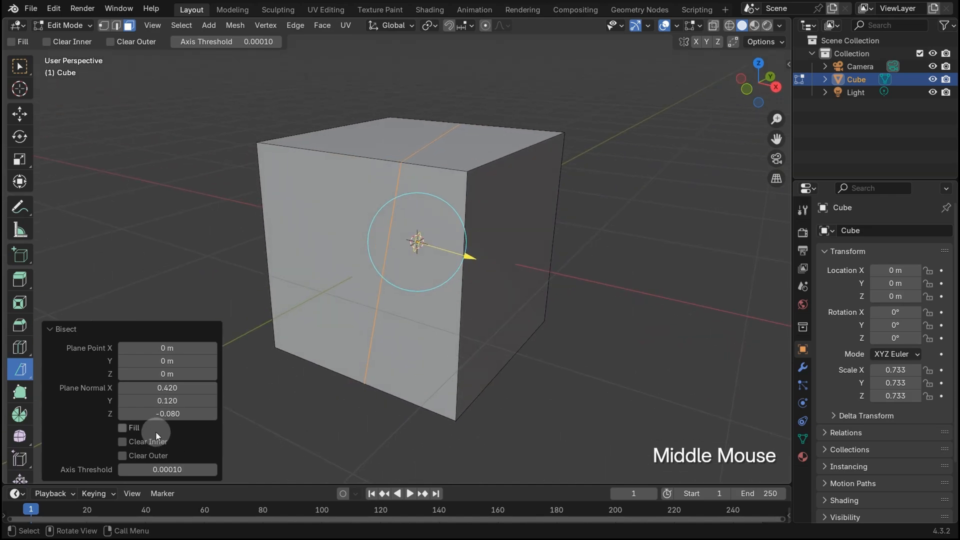
Try Clear Inner on the bisected cube, and switch to Clear Outer instead
{"action": "left_click", "coordinate": [123, 442]}
{"action": "middle_click_drag", "start_coordinate": [347, 376], "coordinate": [407, 347]}
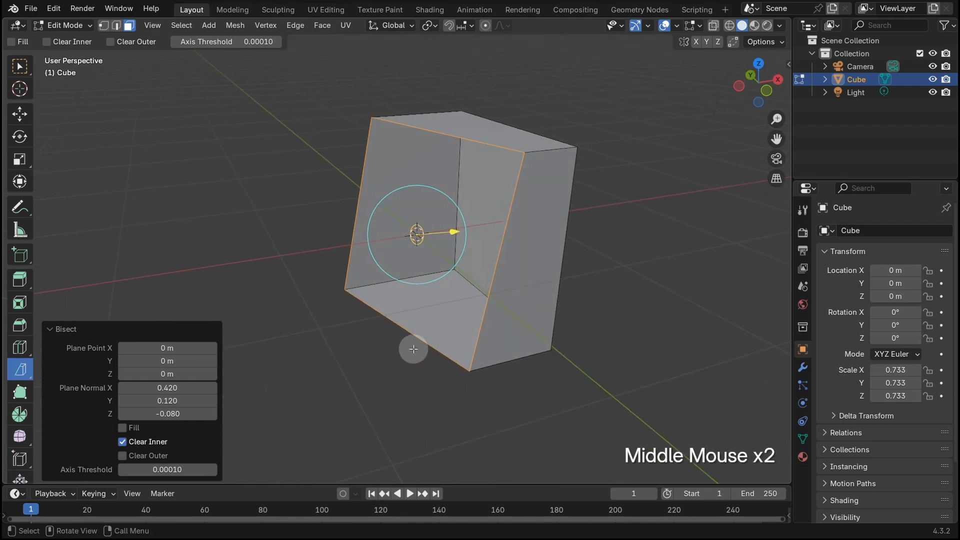
{"action": "left_click", "coordinate": [134, 452]}
{"action": "left_click", "coordinate": [129, 440]}
{"action": "middle_click_drag", "start_coordinate": [435, 382], "coordinate": [328, 369]}
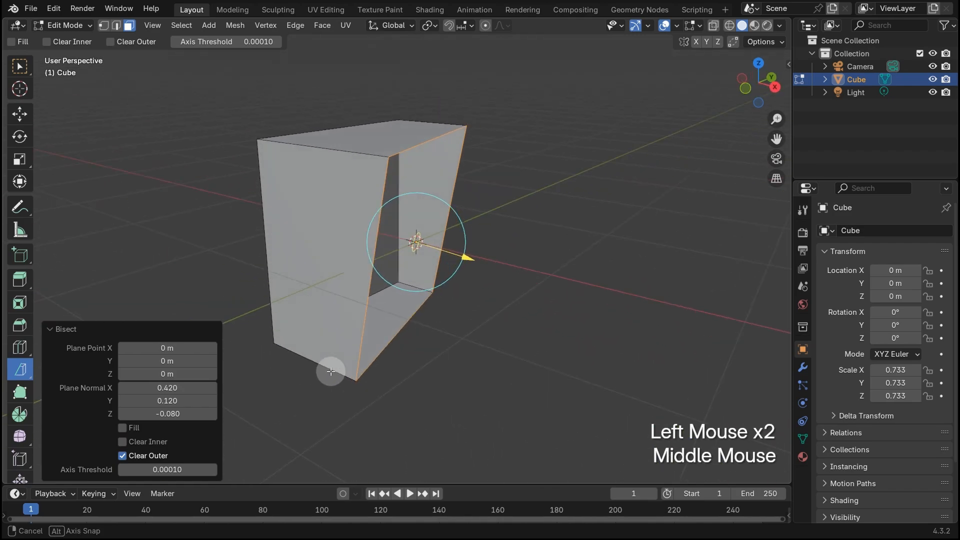
Turn on Fill to close the open cut face of the remaining half of the cube
{"action": "left_click", "coordinate": [122, 427]}
{"action": "left_click", "coordinate": [122, 428]}
{"action": "left_click", "coordinate": [123, 427]}
{"action": "middle_click_drag", "start_coordinate": [357, 375], "coordinate": [216, 369]}
Enable Clear Inner together with Clear Outer and Fill to keep only the filled cut face
{"action": "left_click", "coordinate": [122, 441]}
{"action": "left_click", "coordinate": [122, 442]}
{"action": "middle_click_drag", "start_coordinate": [313, 407], "coordinate": [422, 398]}
{"action": "left_click", "coordinate": [122, 442]}
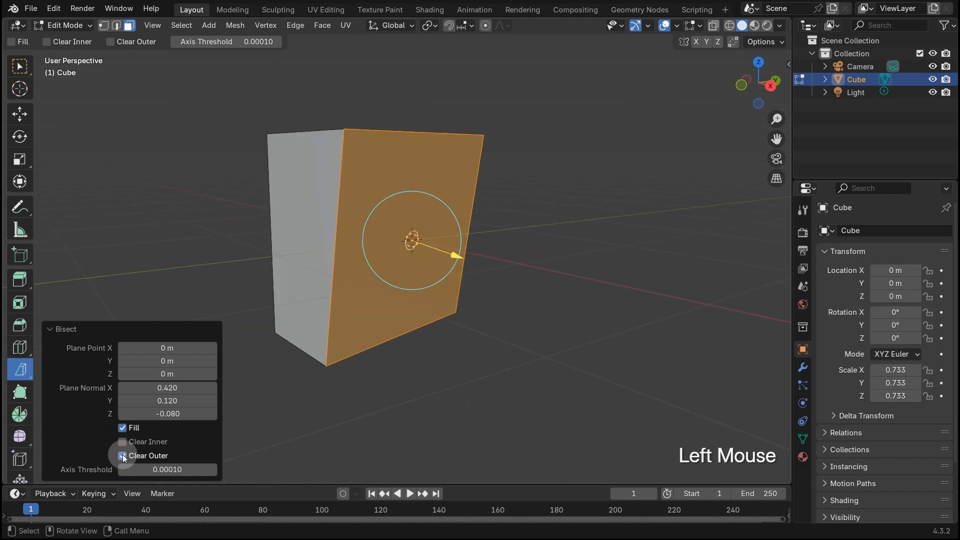
{"action": "left_click", "coordinate": [123, 456]}
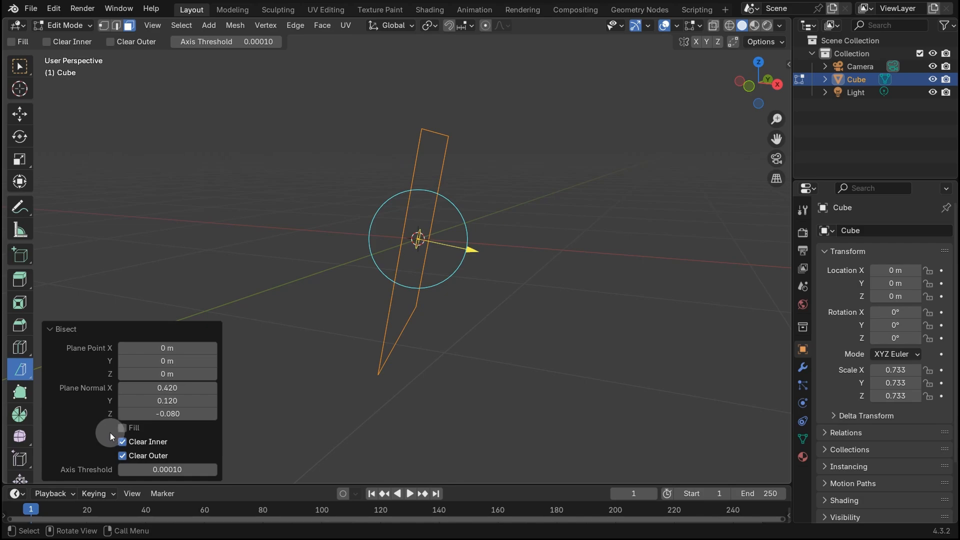
{"action": "left_click", "coordinate": [122, 428]}
{"action": "mouse_move", "coordinate": [515, 326]}
{"action": "middle_mouse_down"}
{"action": "mouse_move", "coordinate": [411, 320]}
{"action": "mouse_move", "coordinate": [510, 325]}
{"action": "mouse_move", "coordinate": [476, 317]}
{"action": "mouse_move", "coordinate": [504, 320]}
{"action": "middle_mouse_up"}
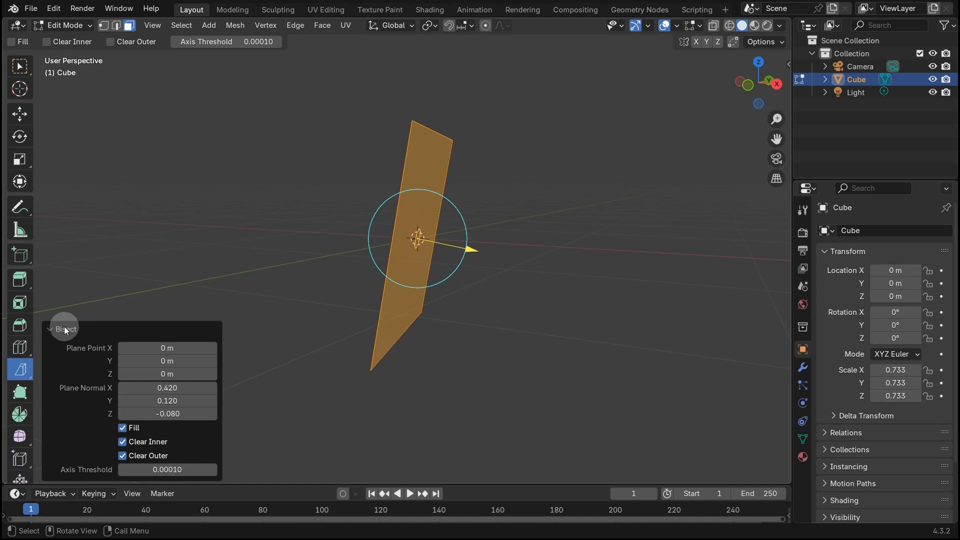
In Object Mode, move the cut face horizontally by about 1.07 m in X and 2.14 m in Y
{"action": "key", "text": "Tab"}
{"action": "middle_click_drag", "start_coordinate": [304, 249], "coordinate": [471, 271]}
{"action": "key", "text": "g"}
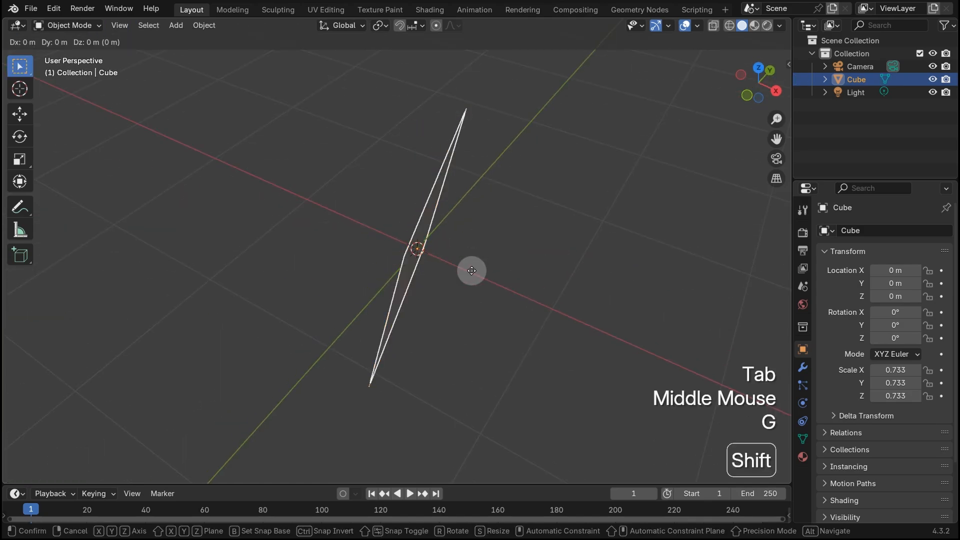
{"action": "key", "text": "shift+z"}
{"action": "left_click", "coordinate": [420, 236]}
Add a monkey mesh at the world origin
{"action": "key", "text": "shift+a"}
{"action": "mouse_move", "coordinate": [420, 236]}
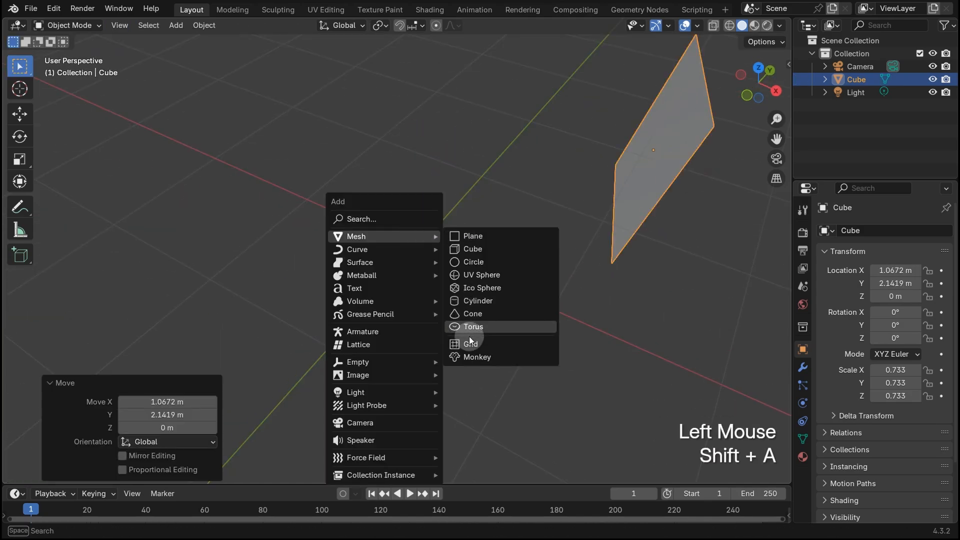
{"action": "left_click", "coordinate": [471, 359]}
{"action": "middle_click_drag", "start_coordinate": [468, 331], "coordinate": [535, 283]}
{"action": "scroll", "coordinate": [542, 290], "scroll_direction": "down", "scroll_amount": 1}
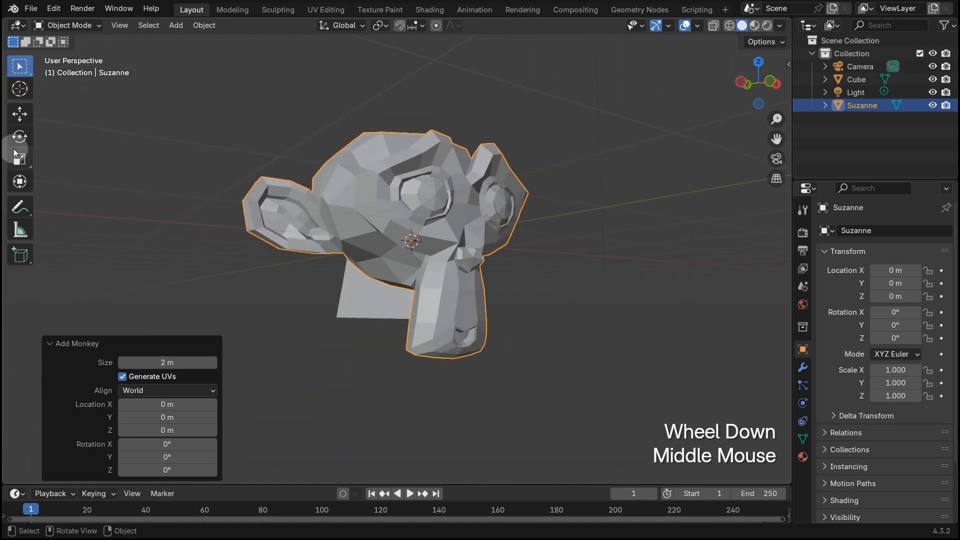
Enter Edit Mode on the monkey and select its entire mesh
{"action": "key", "text": "Tab"}
{"action": "middle_click_drag", "start_coordinate": [345, 261], "coordinate": [408, 192]}
{"action": "key", "text": "a"}
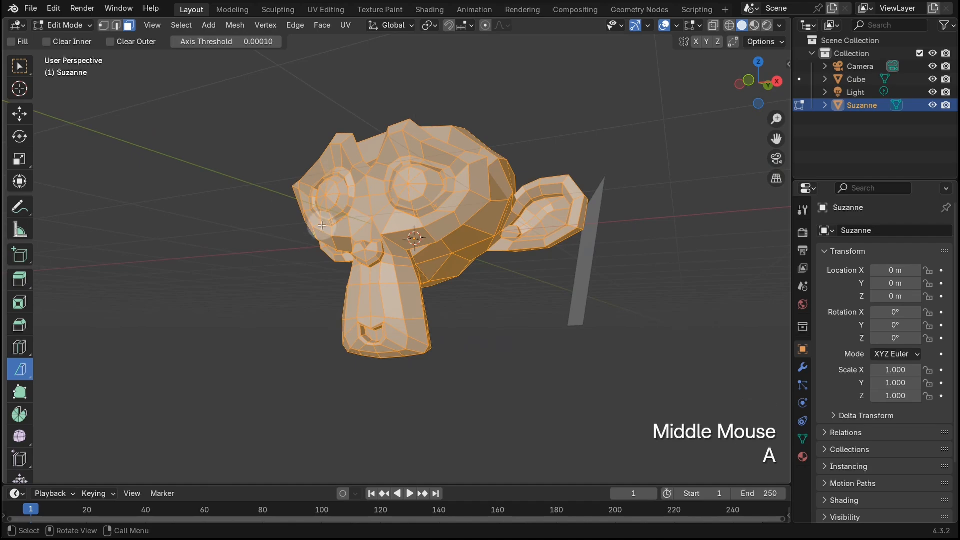
Bisect the monkey diagonally across its face with Clear Inner and Fill enabled, using a plane normal of about 0.858 in X and 0.514 in Z
{"action": "middle_click_drag", "start_coordinate": [143, 299], "coordinate": [159, 332]}
{"action": "left_click_drag", "start_coordinate": [322, 99], "coordinate": [472, 348]}
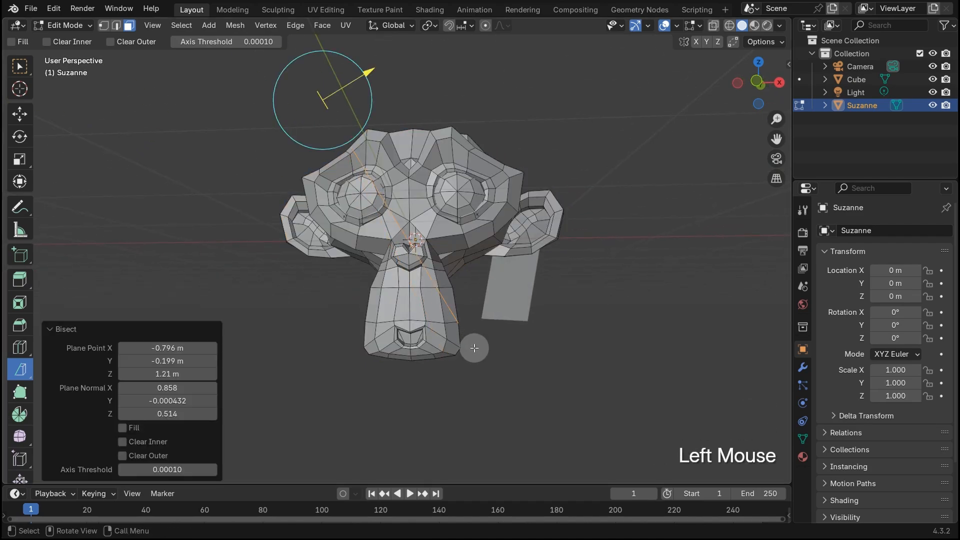
{"action": "left_click", "coordinate": [123, 442]}
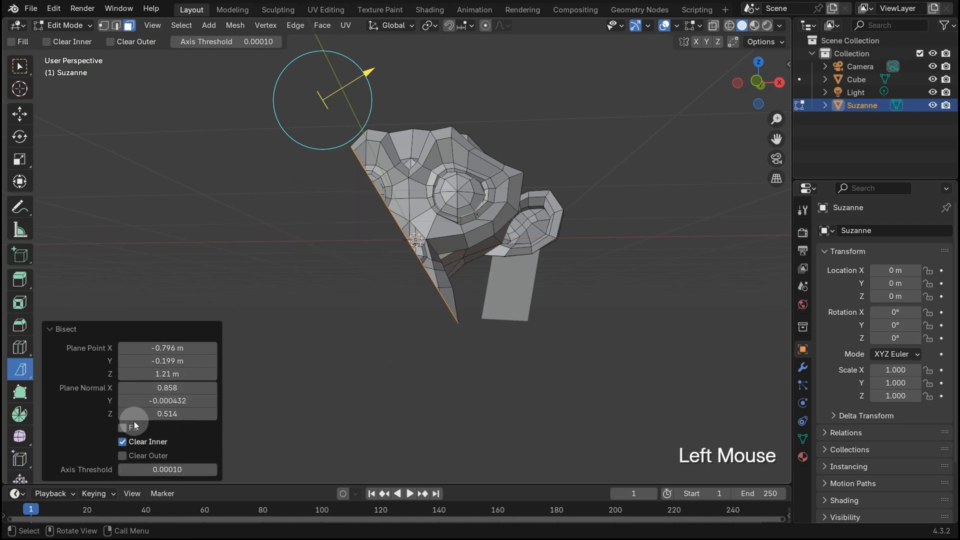
{"action": "middle_click_drag", "start_coordinate": [320, 295], "coordinate": [349, 316]}
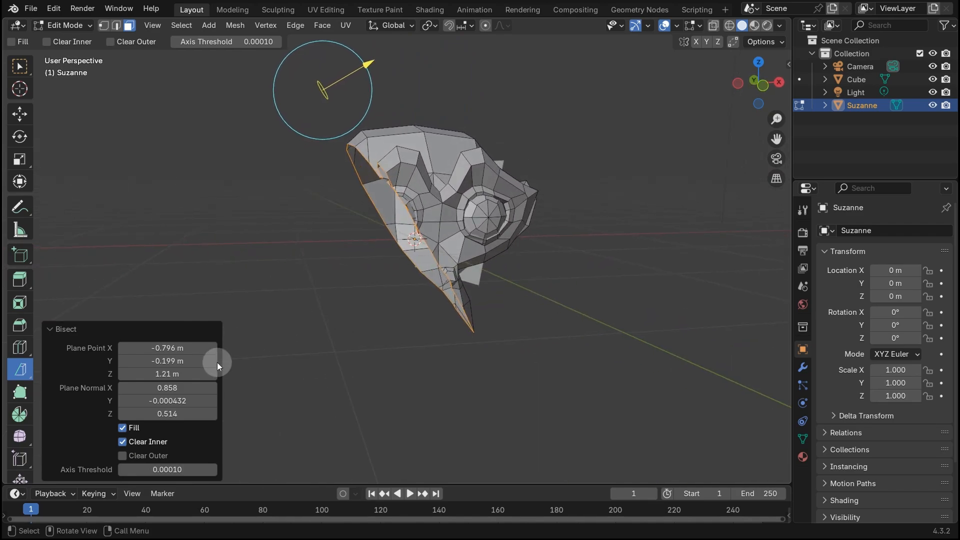
Set the bisect plane point to 0 m in X, Y and Z
{"action": "left_click", "coordinate": [176, 350]}
{"action": "type", "text": "0"}
{"action": "key", "text": "Return"}
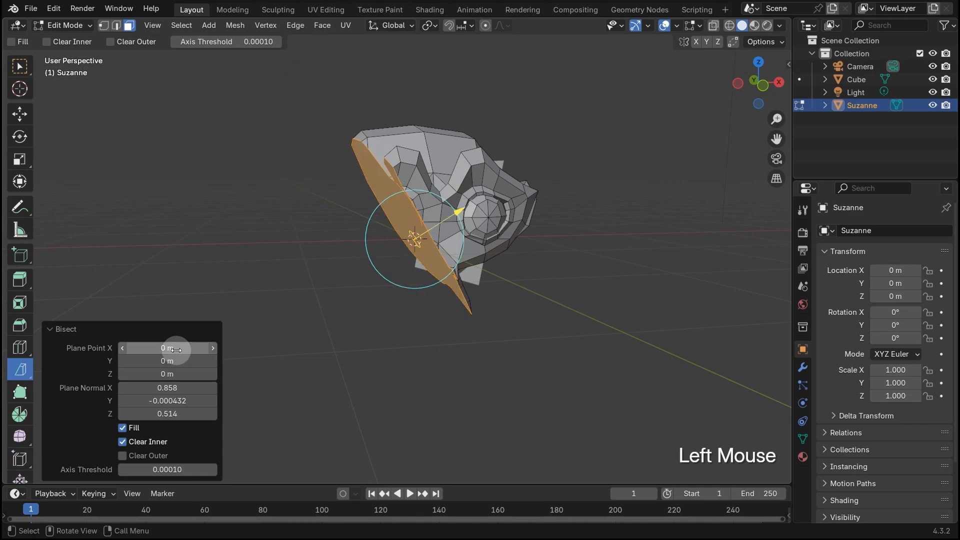
Slide the diagonal bisect plane along its normal to about -0.16 m in X and -0.10 m in Z, and undo the bisect
{"action": "middle_click_drag", "start_coordinate": [283, 304], "coordinate": [270, 304]}
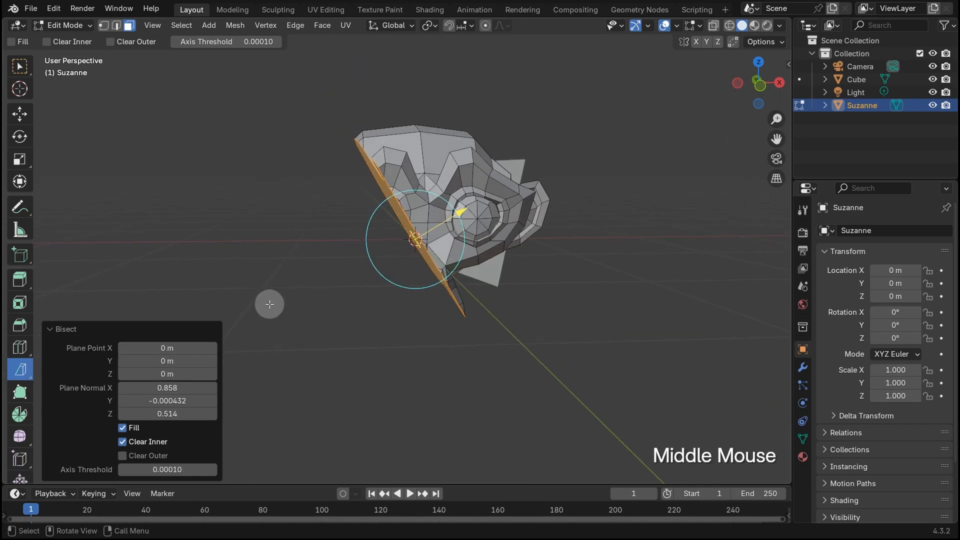
{"action": "left_click_drag", "start_coordinate": [461, 211], "coordinate": [480, 200]}
{"action": "middle_click_drag", "start_coordinate": [459, 244], "coordinate": [470, 204]}
{"action": "left_click_drag", "start_coordinate": [478, 200], "coordinate": [442, 220]}
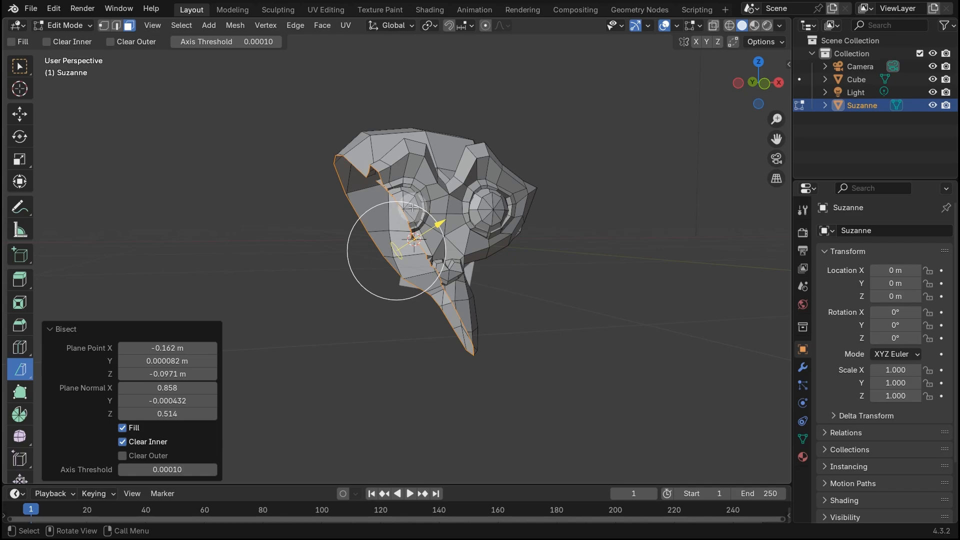
{"action": "key", "text": "ctrl+z"}
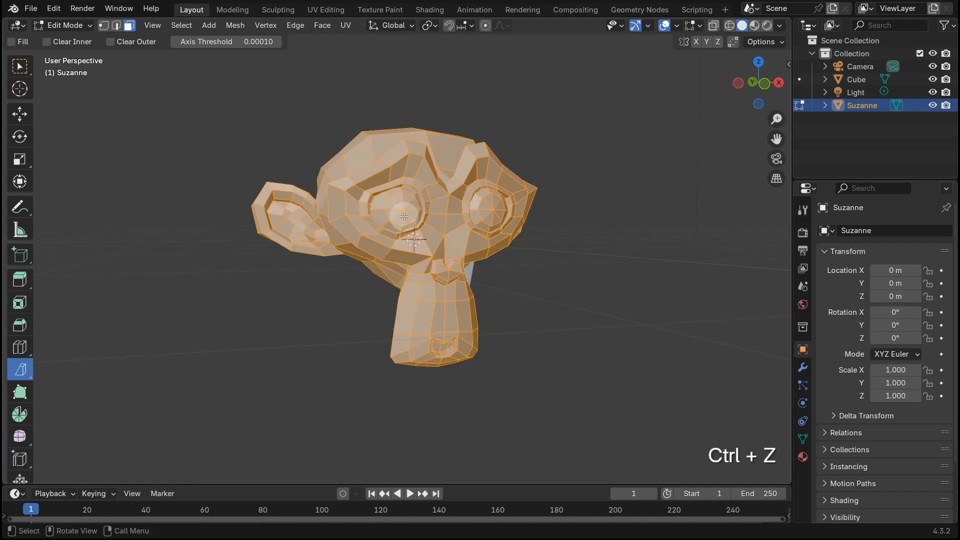
Select the linked eyeball geometry nearer the visible ear and move it out of the head by about 1.59 m in X and -0.47 m in Y
{"action": "left_click", "coordinate": [404, 216]}
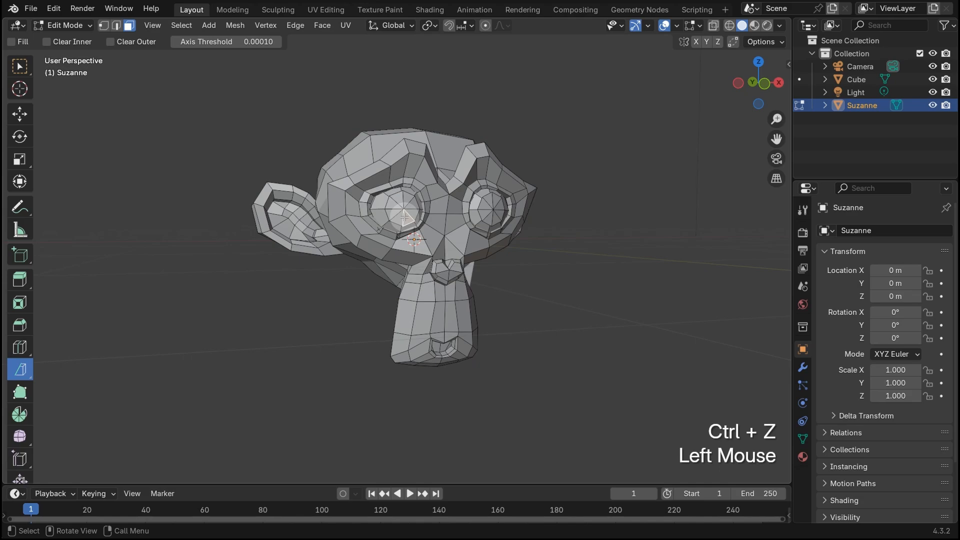
{"action": "key", "text": "l"}
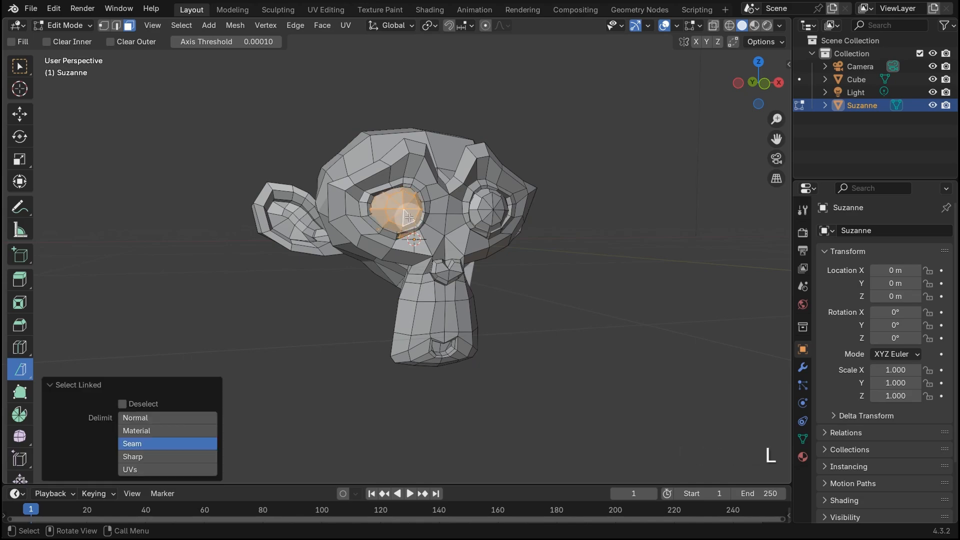
{"action": "key", "text": "g"}
{"action": "left_click", "coordinate": [639, 216]}
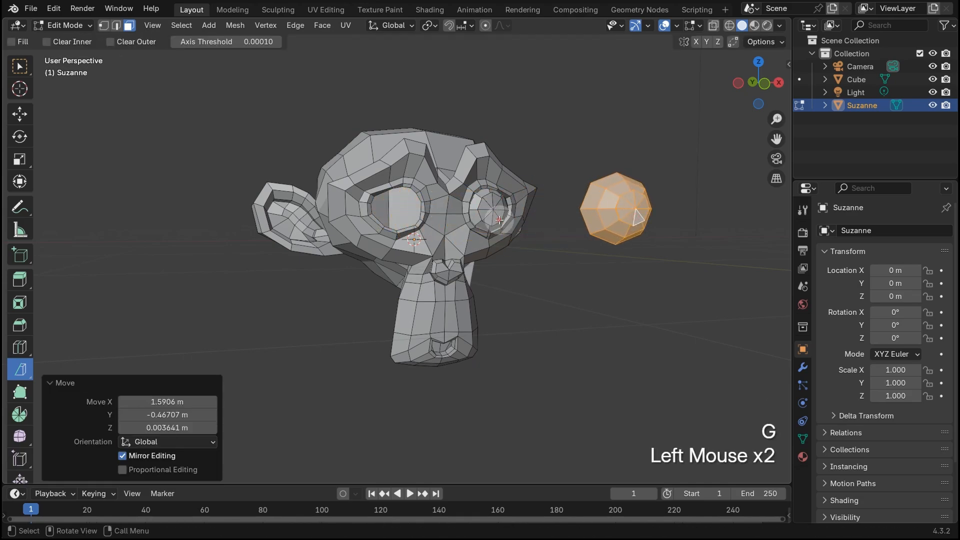
Select the other linked eyeball and move it out of the head by about 0.80 m in X, -0.25 m in Y and -0.32 m in Z
{"action": "key", "text": "l"}
{"action": "key", "text": "g"}
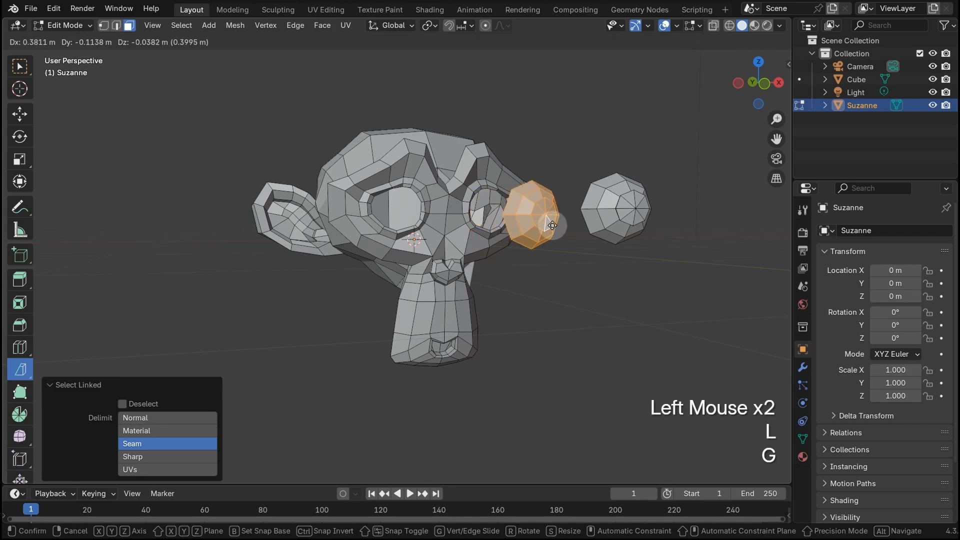
{"action": "left_click", "coordinate": [606, 261]}
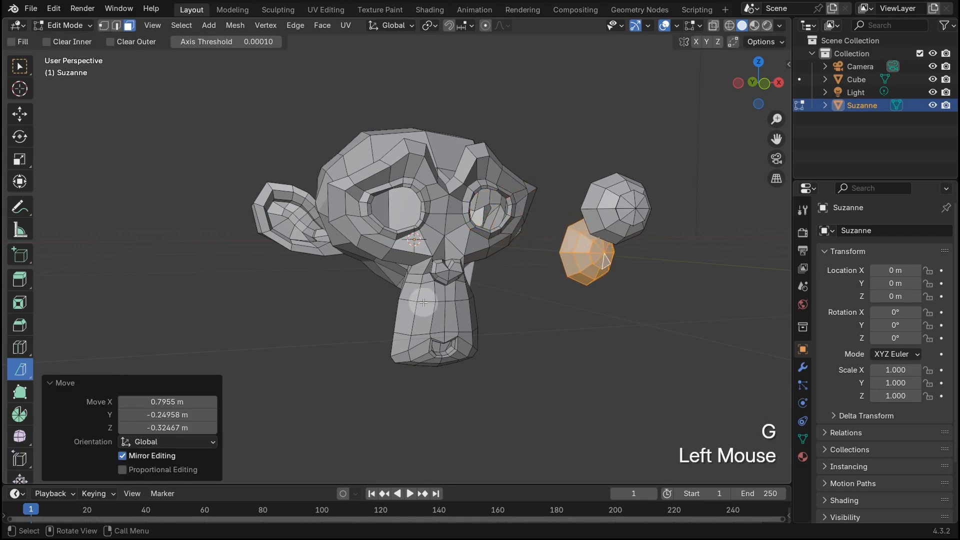
Undo the moves of both eyeballs
{"action": "mouse_move", "coordinate": [425, 292]}
{"action": "middle_mouse_down"}
{"action": "mouse_move", "coordinate": [400, 297]}
{"action": "mouse_move", "coordinate": [426, 290]}
{"action": "middle_mouse_up"}
{"action": "key", "text": "ctrl+z"}
{"action": "key", "text": "ctrl+z"}
{"action": "key", "text": "ctrl+z"}
{"action": "key", "text": "ctrl+z"}
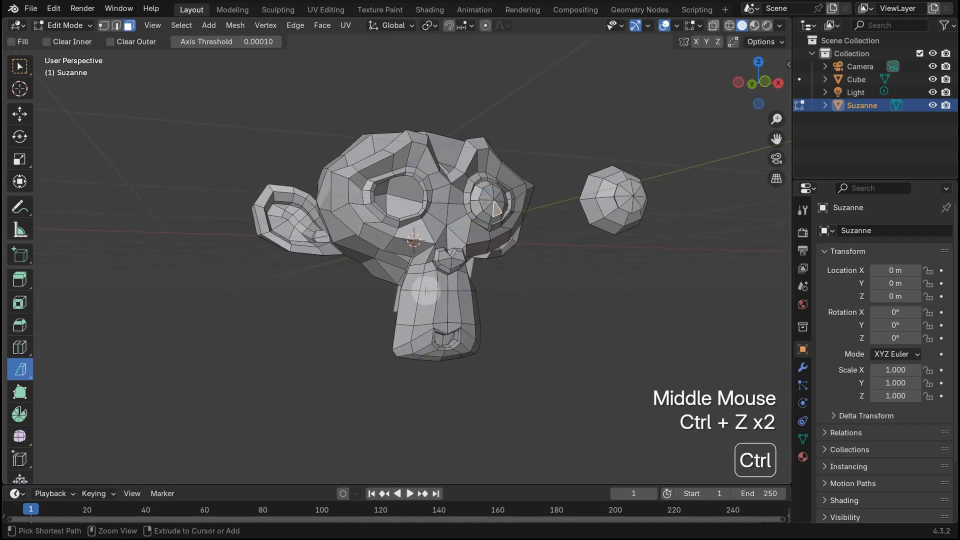
Select the whole monkey mesh and bisect it vertically near its centre with Clear Inner and Fill enabled
{"action": "key", "text": "a"}
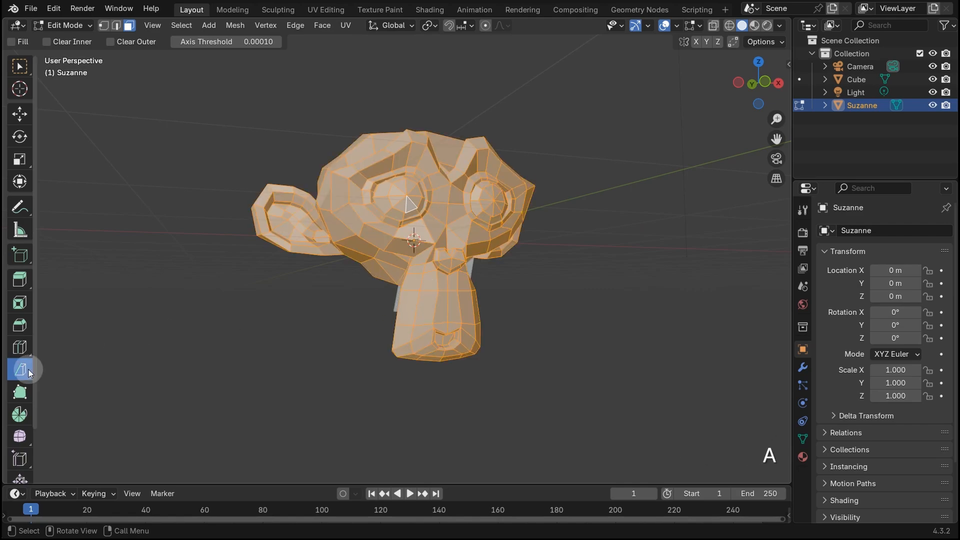
{"action": "middle_click_drag", "start_coordinate": [489, 201], "coordinate": [457, 210]}
{"action": "left_click_drag", "start_coordinate": [414, 99], "coordinate": [408, 380]}
{"action": "left_click", "coordinate": [123, 442]}
{"action": "middle_click_drag", "start_coordinate": [345, 342], "coordinate": [391, 333]}
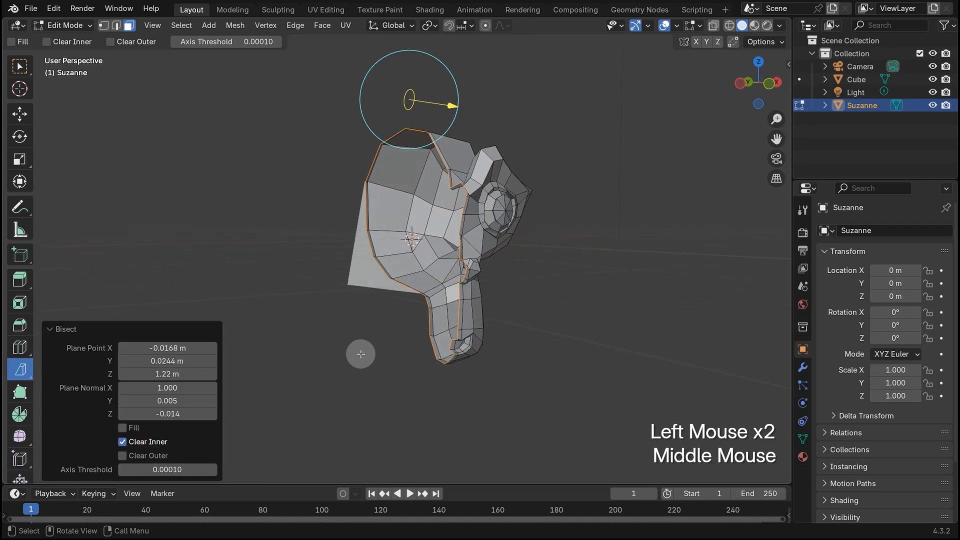
{"action": "left_click", "coordinate": [122, 428]}
Slide the vertical bisect plane back and forth along its normal, ending at a plane point of about 0.065 m in X
{"action": "middle_click_drag", "start_coordinate": [476, 353], "coordinate": [479, 109]}
{"action": "left_click_drag", "start_coordinate": [465, 103], "coordinate": [426, 99]}
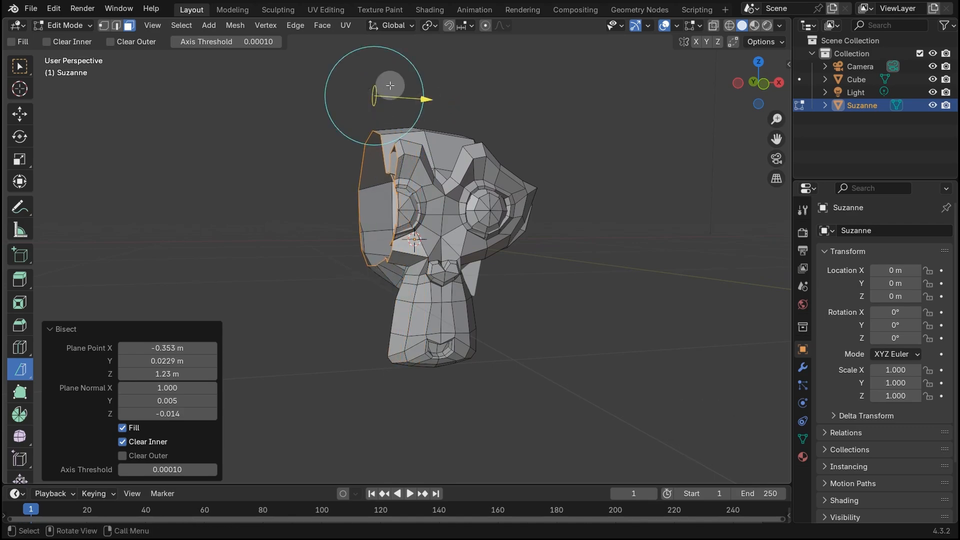
{"action": "left_click_drag", "start_coordinate": [388, 88], "coordinate": [435, 101]}
{"action": "middle_click_drag", "start_coordinate": [431, 394], "coordinate": [436, 361]}
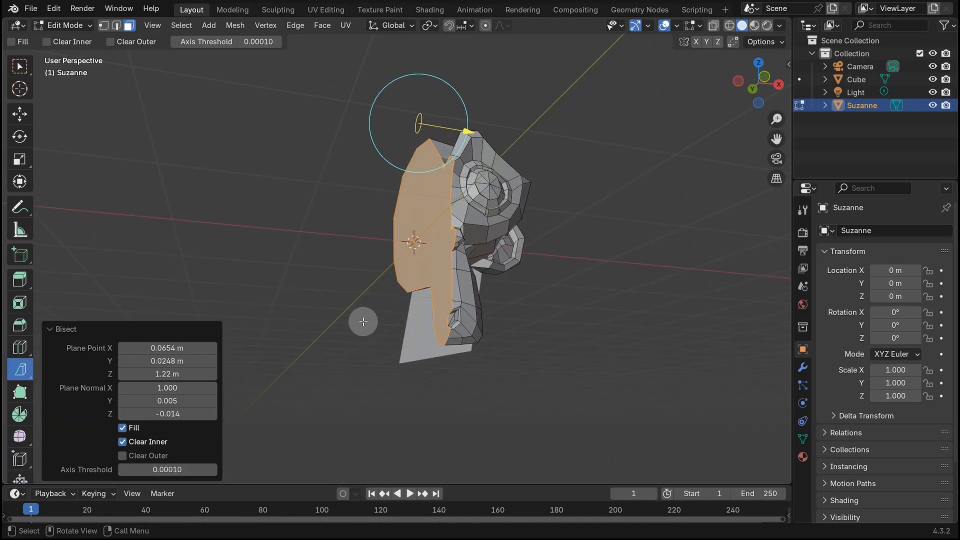
Raise the bisect's Axis Threshold to about 0.2172 and inspect the altered cut from above
{"action": "middle_click_drag", "start_coordinate": [362, 322], "coordinate": [336, 344]}
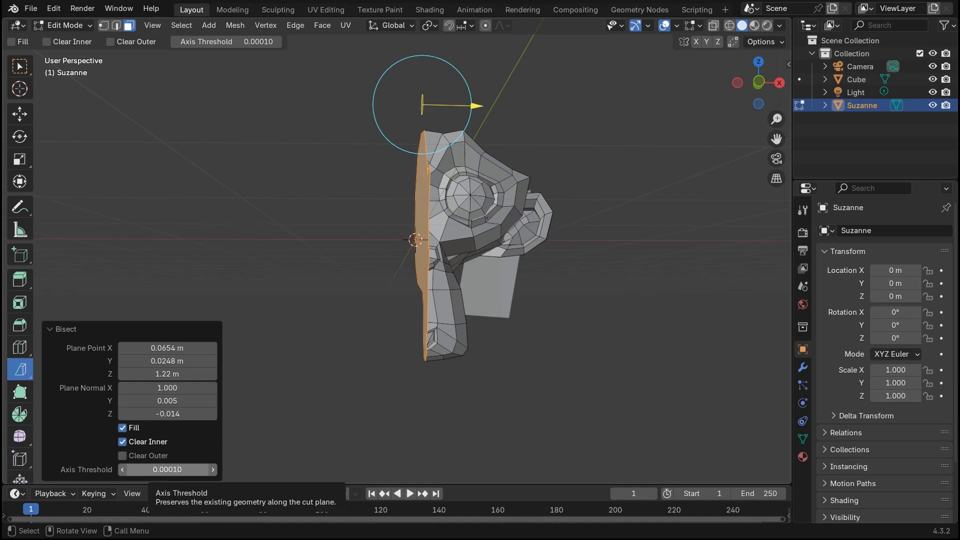
{"action": "left_click_drag", "start_coordinate": [165, 468], "coordinate": [217, 468]}
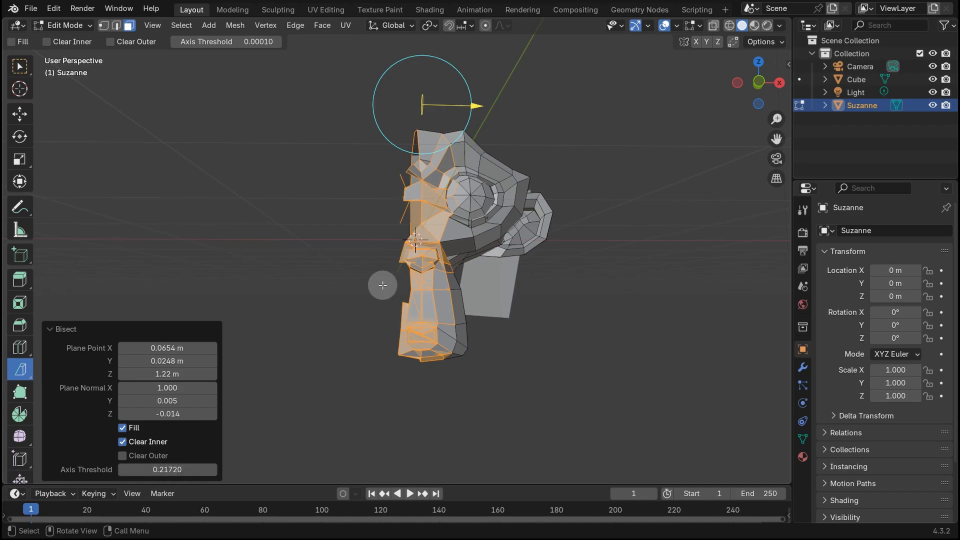
{"action": "middle_click_drag", "start_coordinate": [382, 283], "coordinate": [460, 322]}
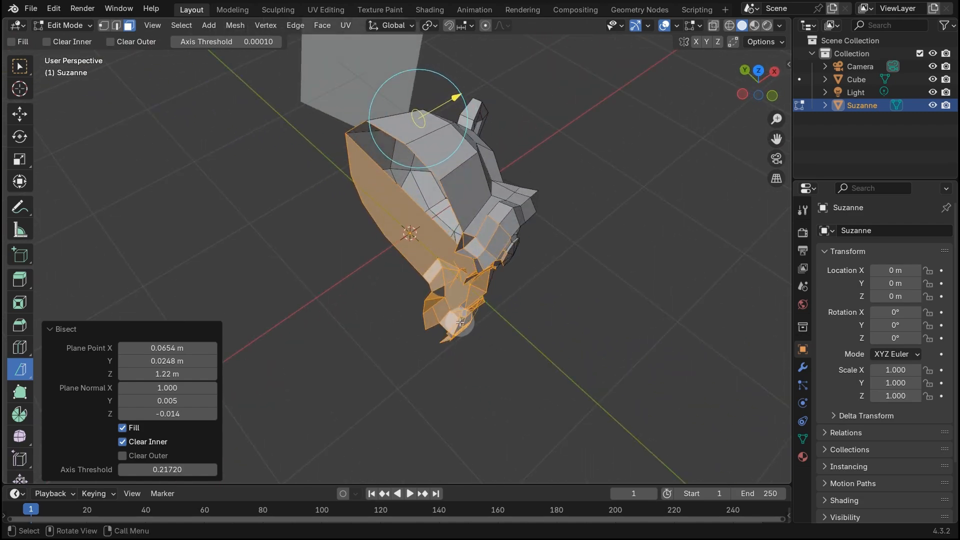